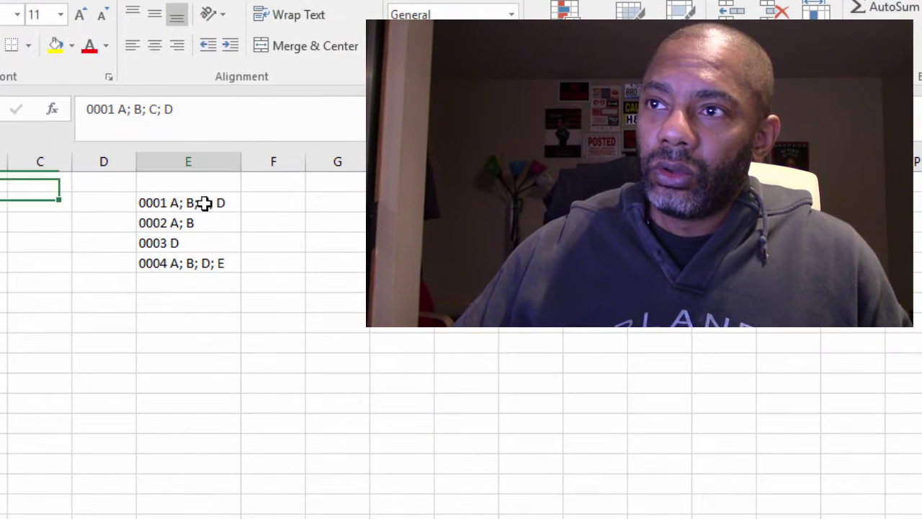
Highlight the four packed ID entries in the list, then deselect them.
left_click_drag(206, 202, 199, 262)
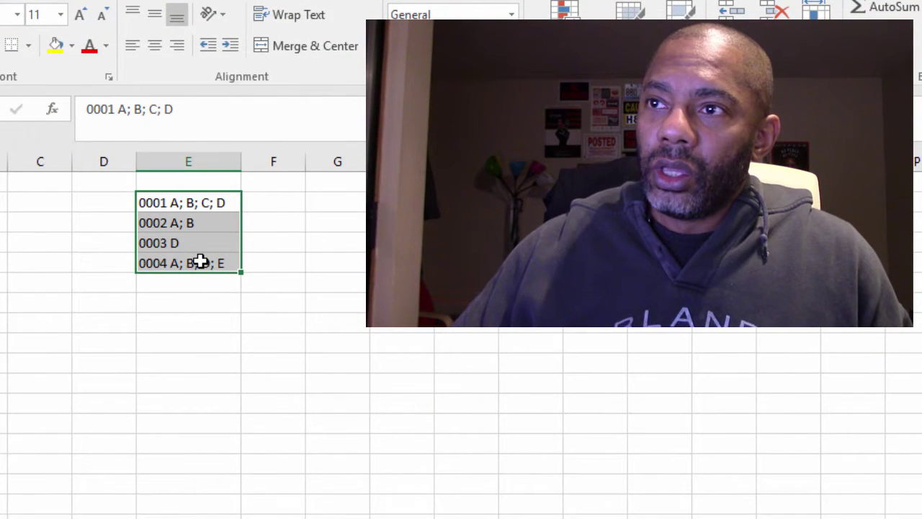
left_click(183, 374)
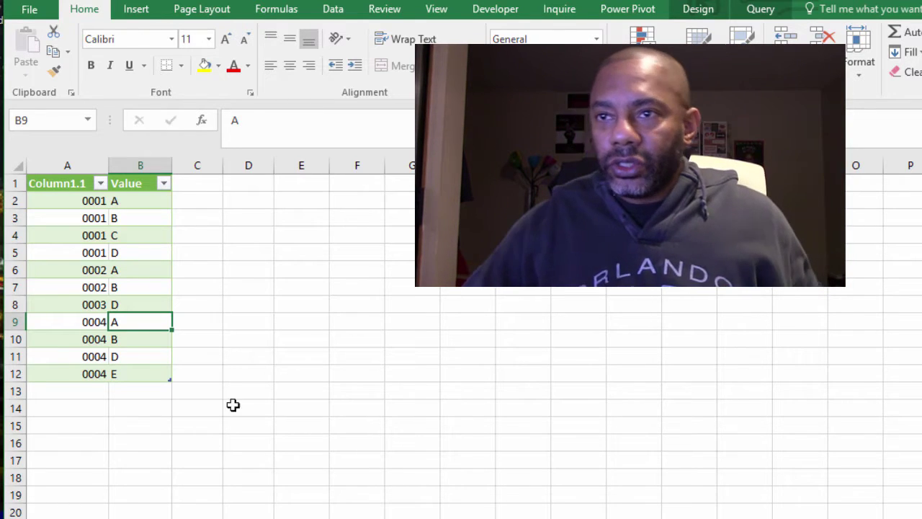
Copy the packed ID entries E2:E5 into a new, maximized blank workbook.
key("ctrl+Page_Down")
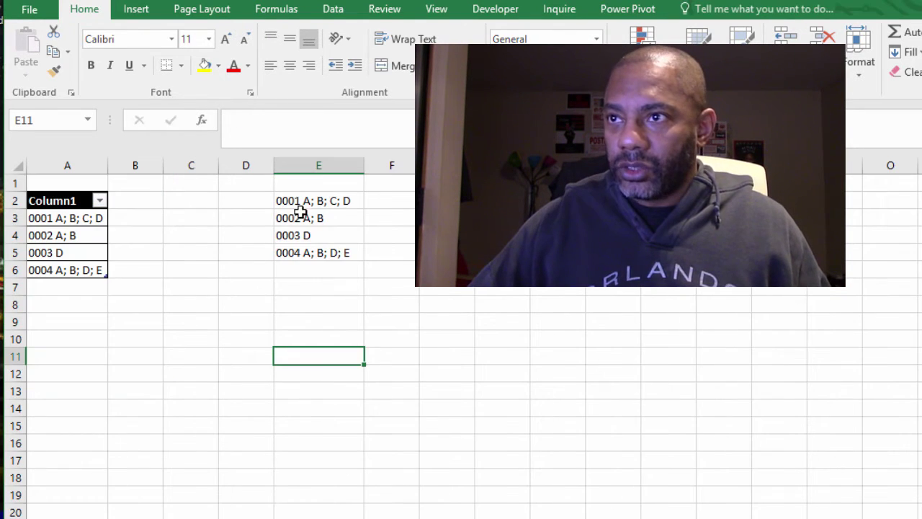
left_click(310, 198)
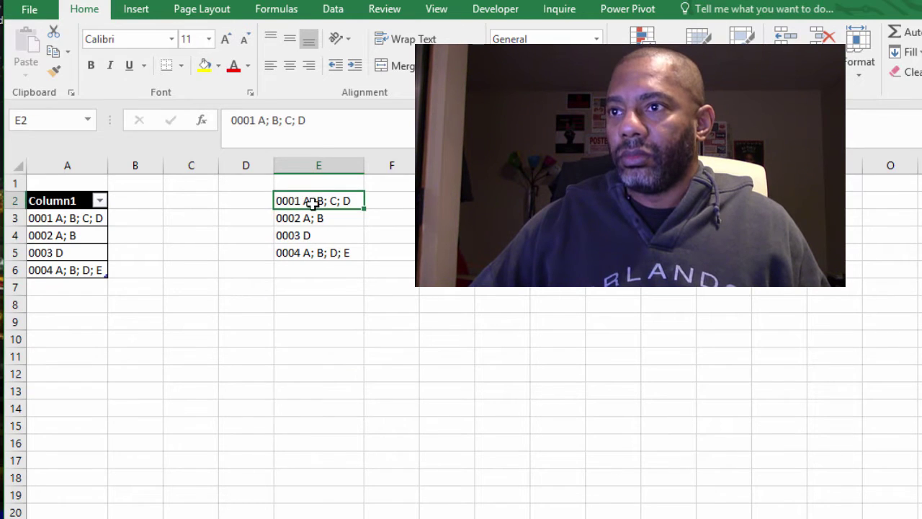
left_click_drag(311, 205, 311, 256)
right_click(323, 242)
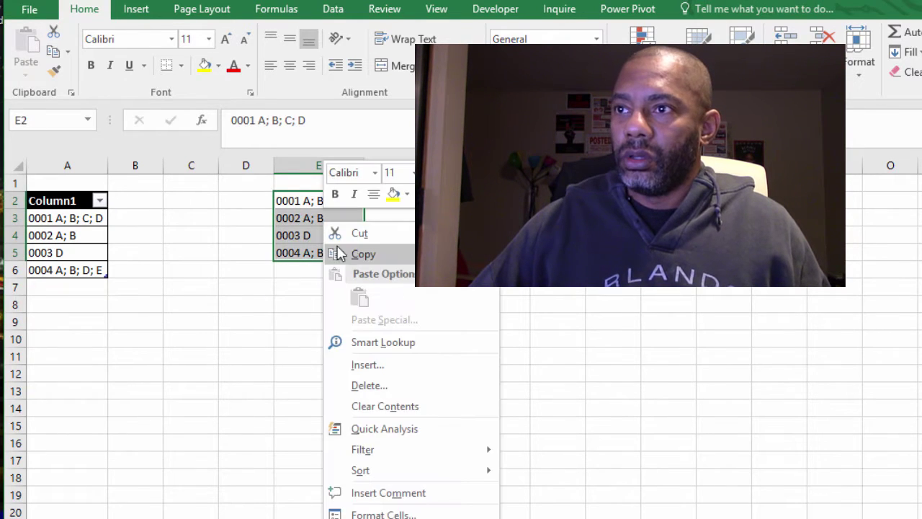
left_click(346, 254)
key("ctrl+n")
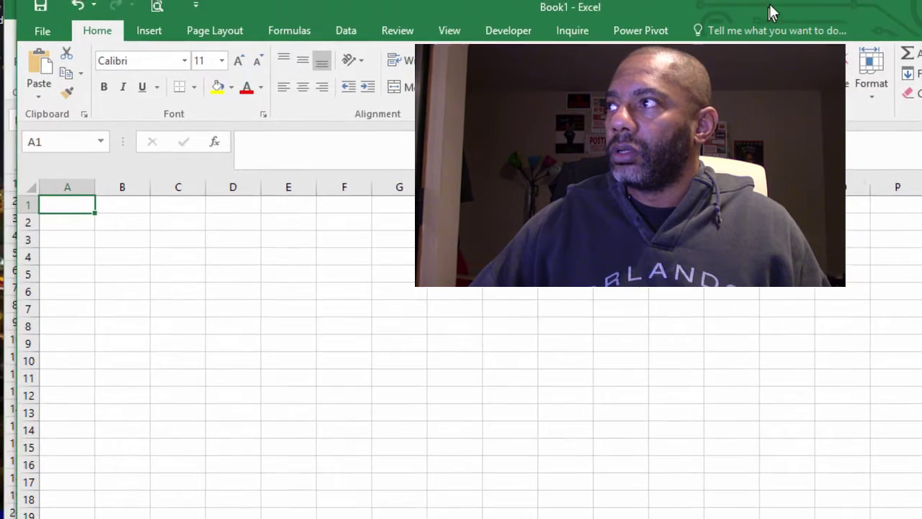
double_click(770, 10)
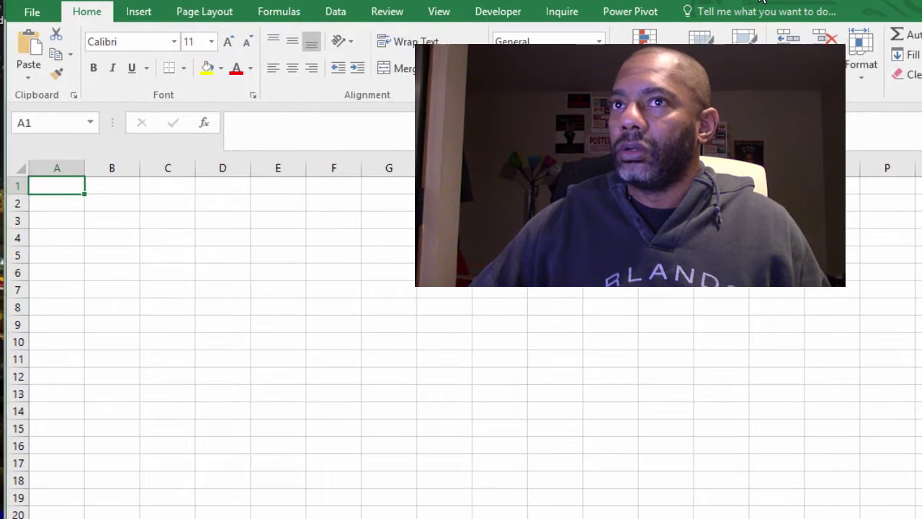
Paste the entries at A2 and format them as a light-style table without headers.
right_click(75, 206)
left_click(138, 278)
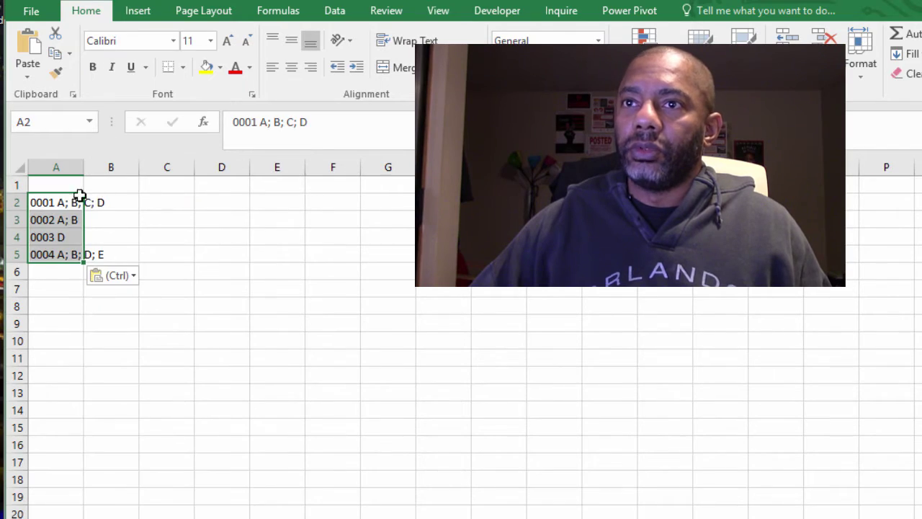
left_click(70, 237)
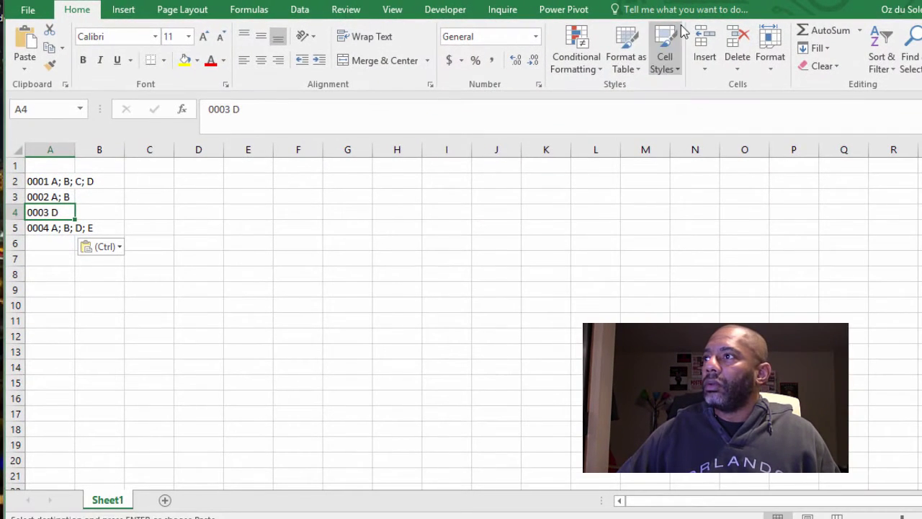
left_click(626, 72)
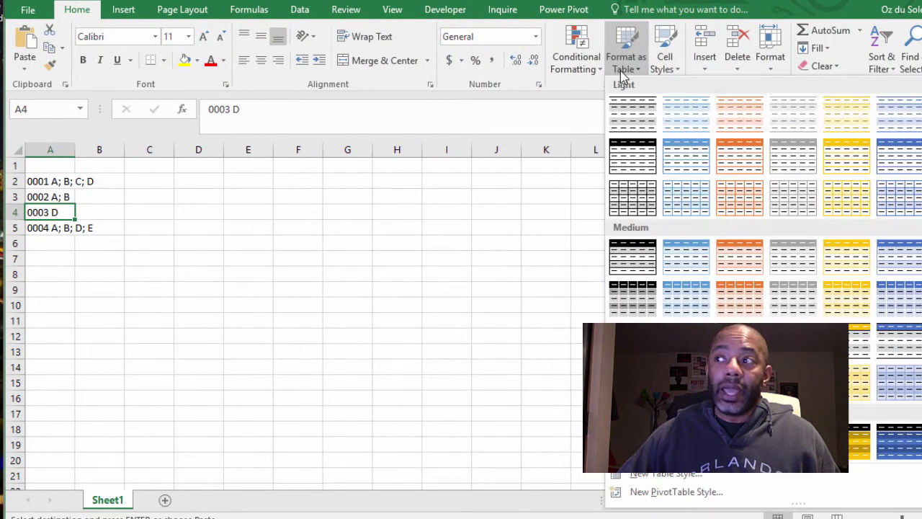
left_click(711, 164)
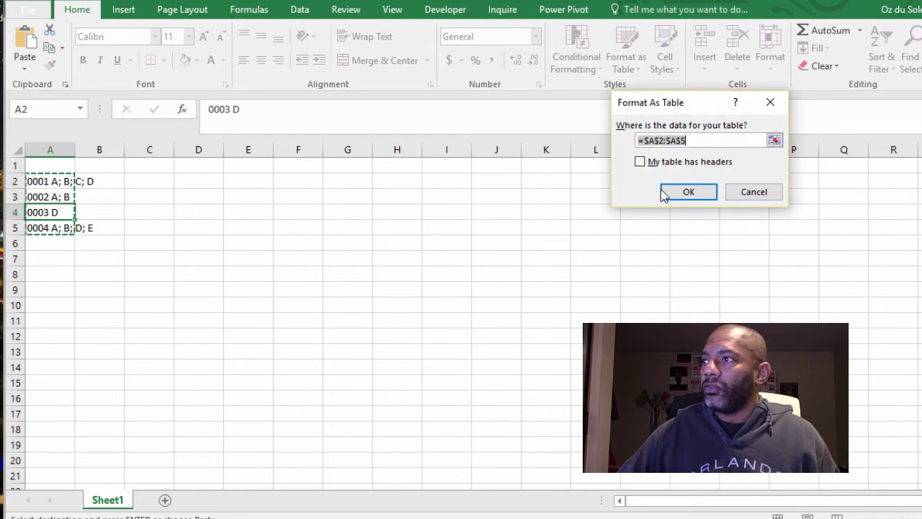
left_click(685, 197)
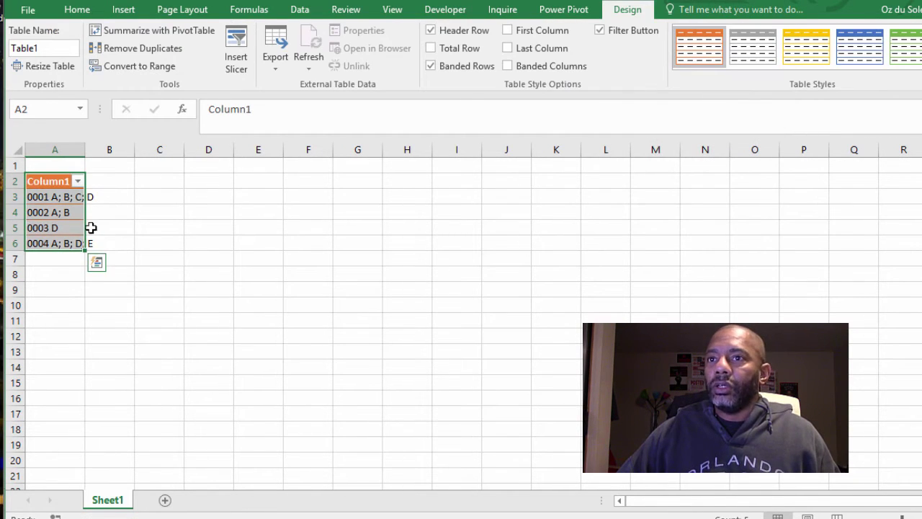
left_click(150, 221)
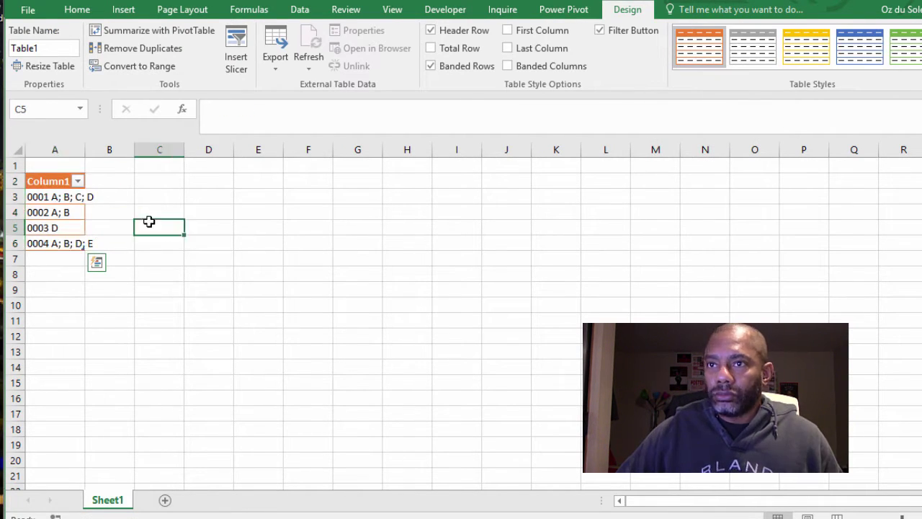
left_click(64, 211)
Load Table1 into Power Query Editor and inspect the '0002 A; B' value.
left_click(300, 9)
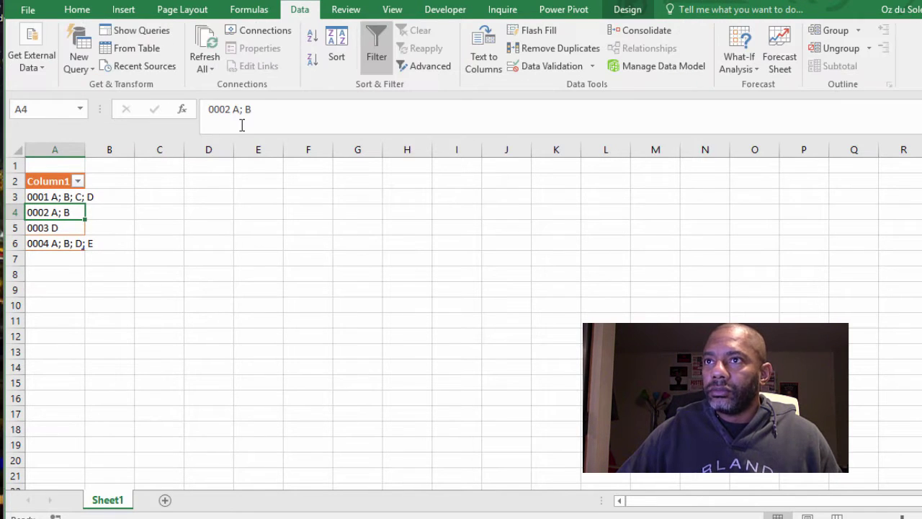
left_click(141, 51)
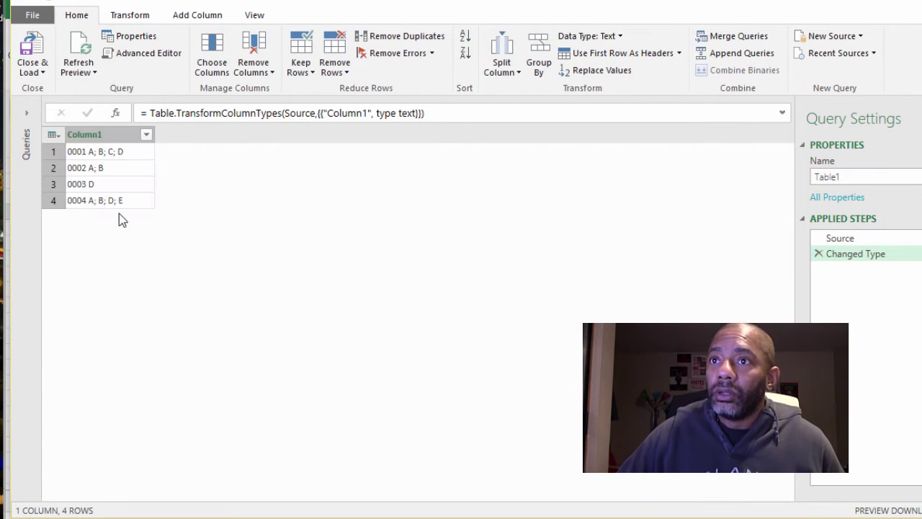
left_click(121, 168)
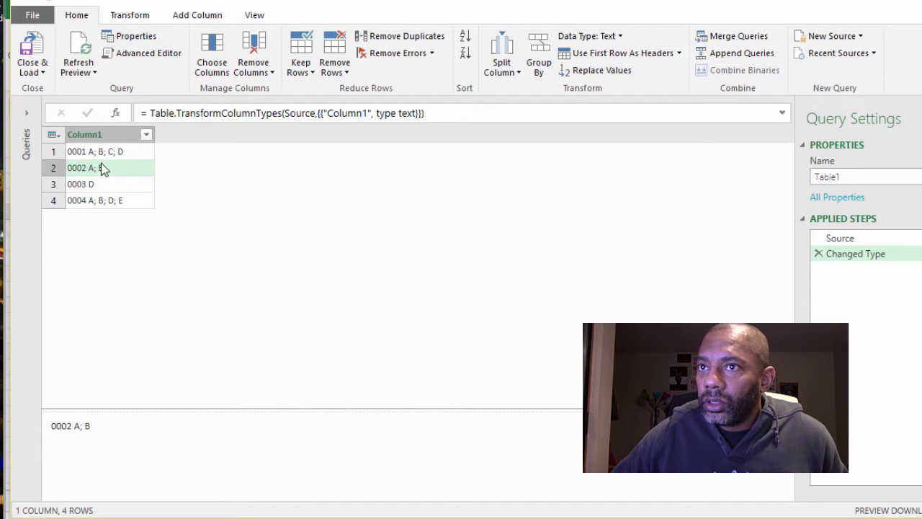
Split Column1 by space at the left-most delimiter into Column1.1 and Column1.2.
left_click(516, 73)
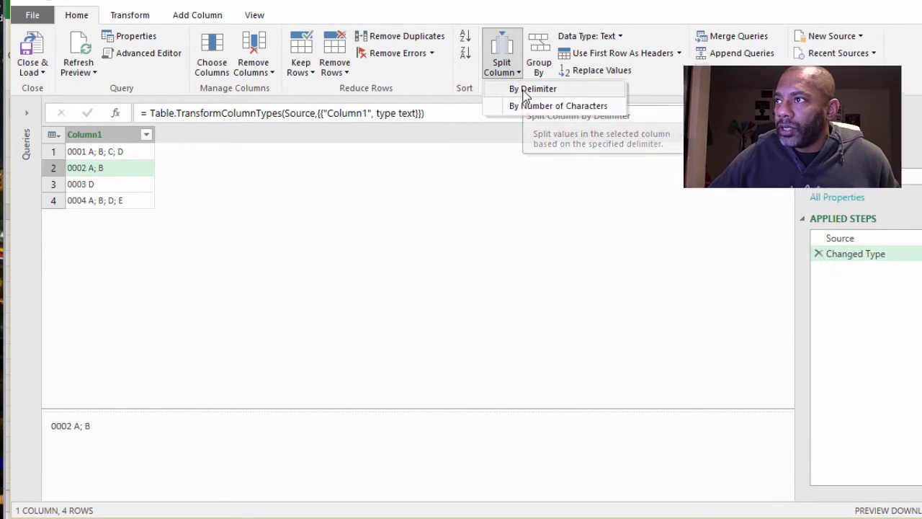
left_click(533, 89)
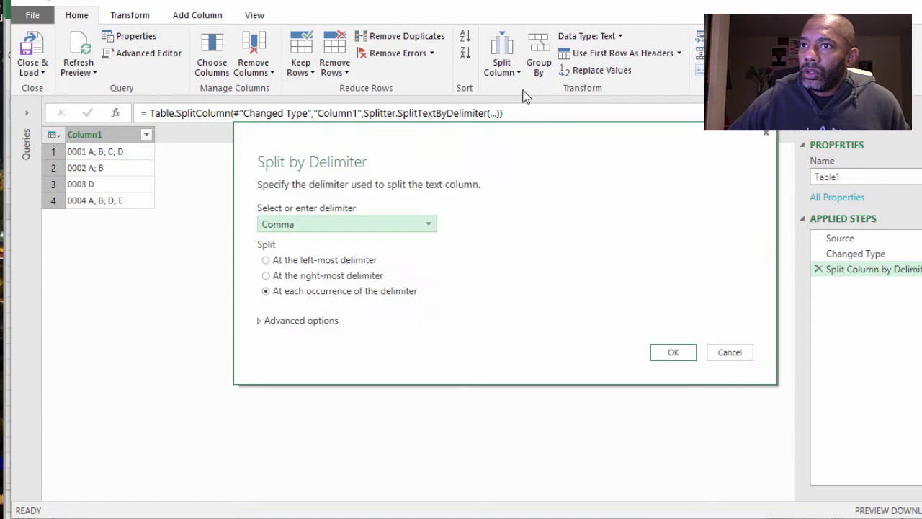
left_click(374, 225)
left_click(283, 303)
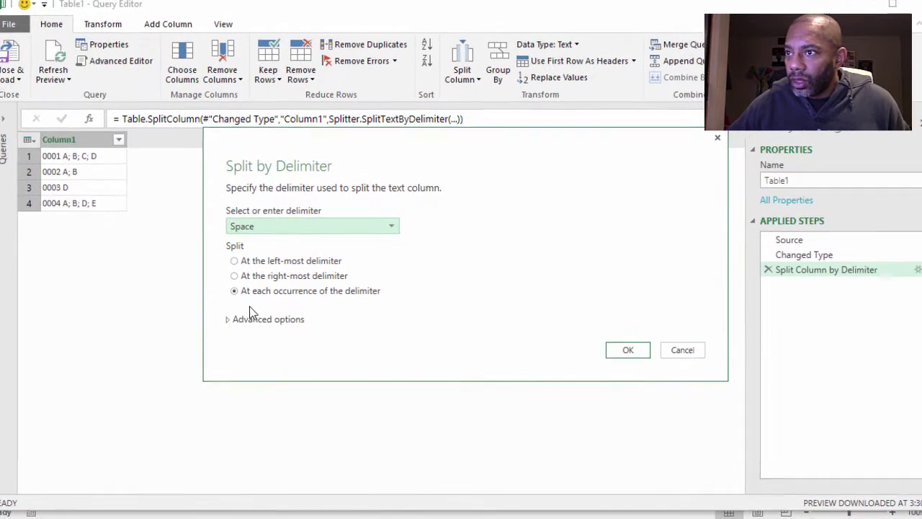
left_click(228, 261)
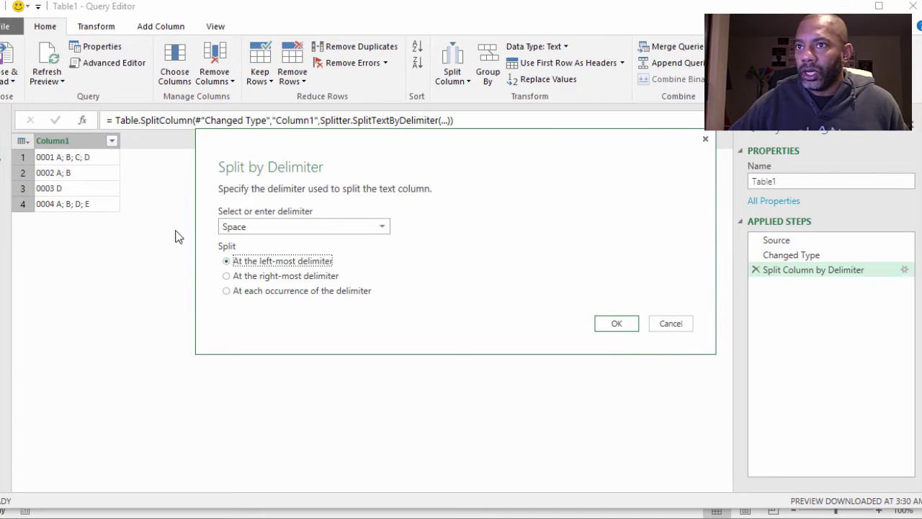
left_click(617, 322)
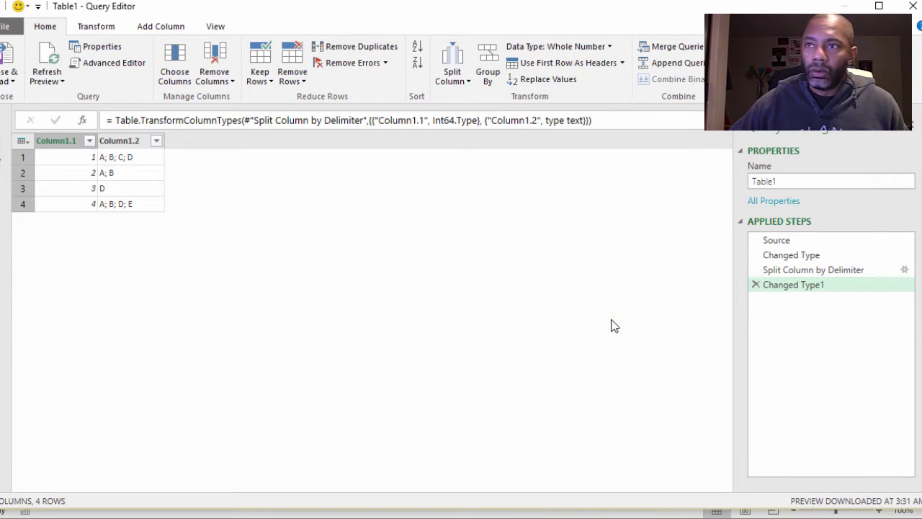
Use Replace Values on Column1.2 to replace every space with nothing.
left_click(130, 141)
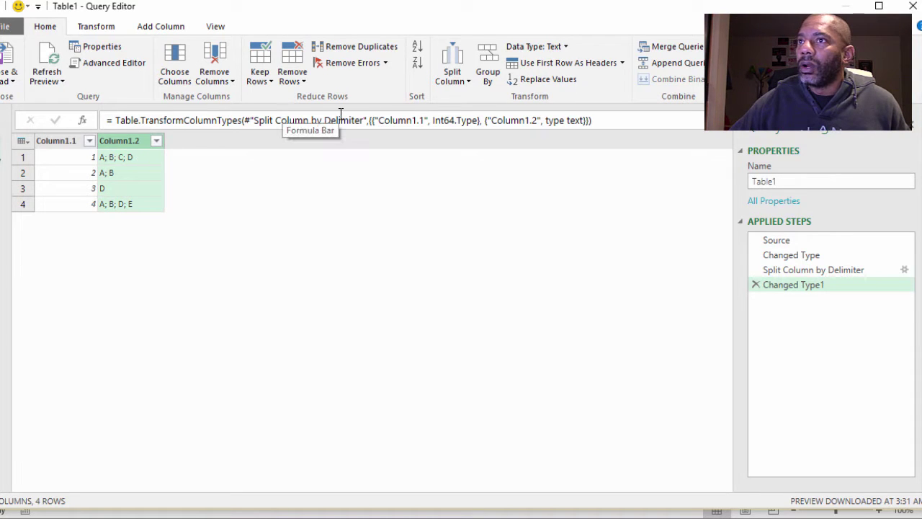
left_click(97, 28)
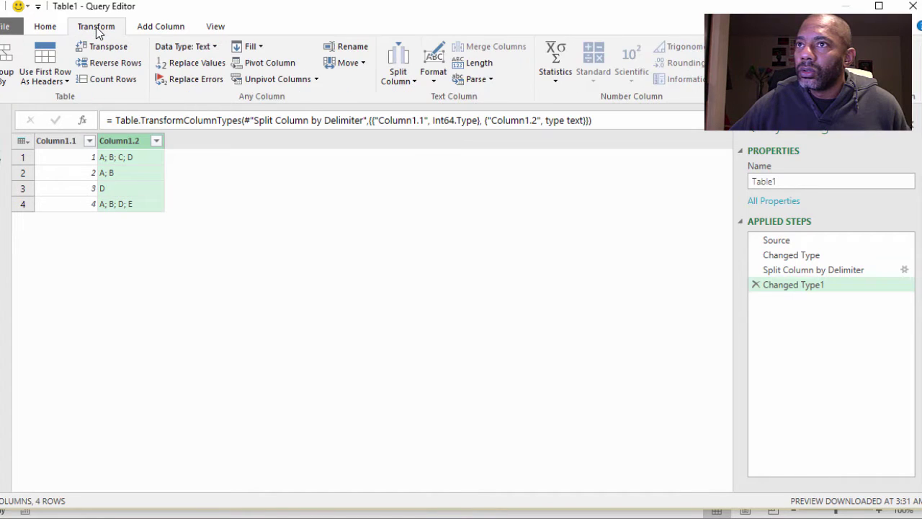
left_click(197, 64)
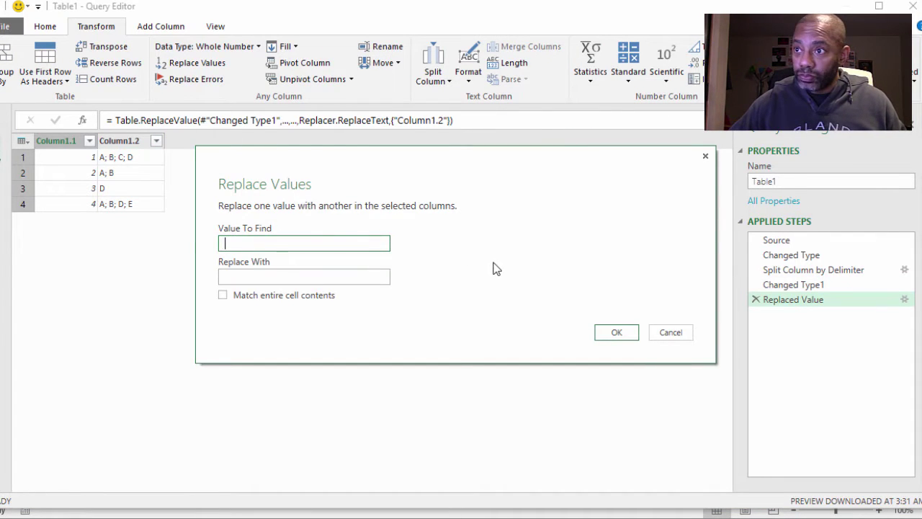
left_click(612, 332)
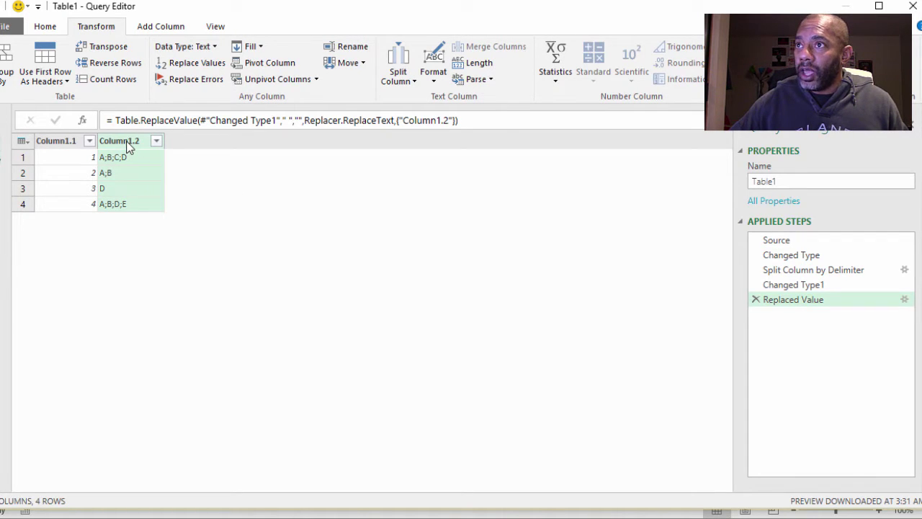
Split Column1.2 at each semicolon into Column1.2.1 through Column1.2.4.
left_click(396, 85)
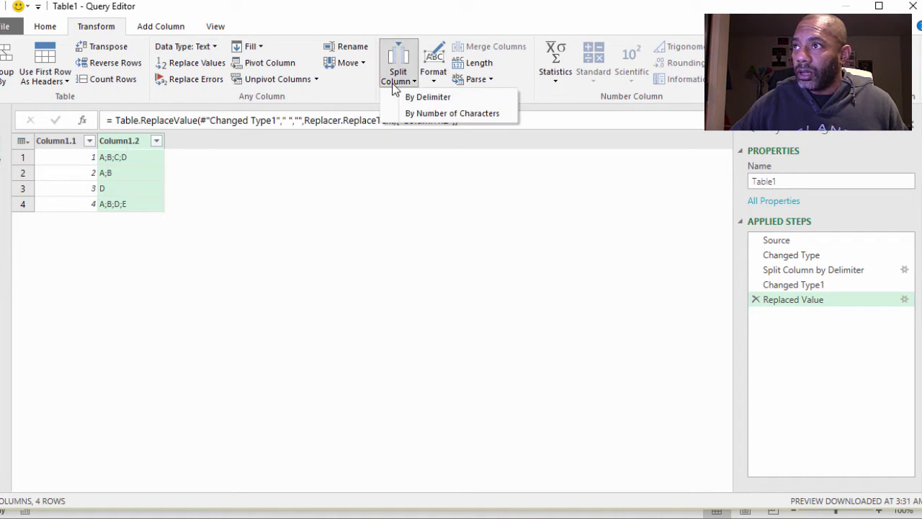
left_click(428, 97)
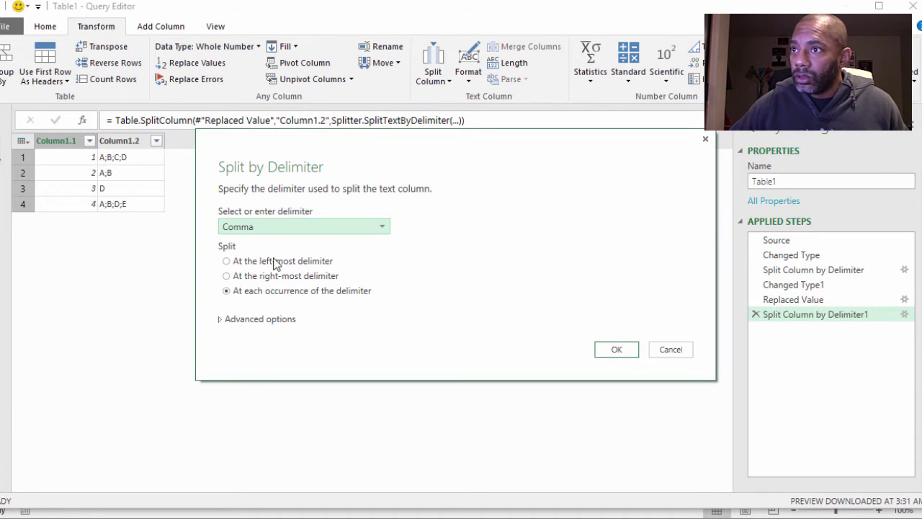
left_click(274, 226)
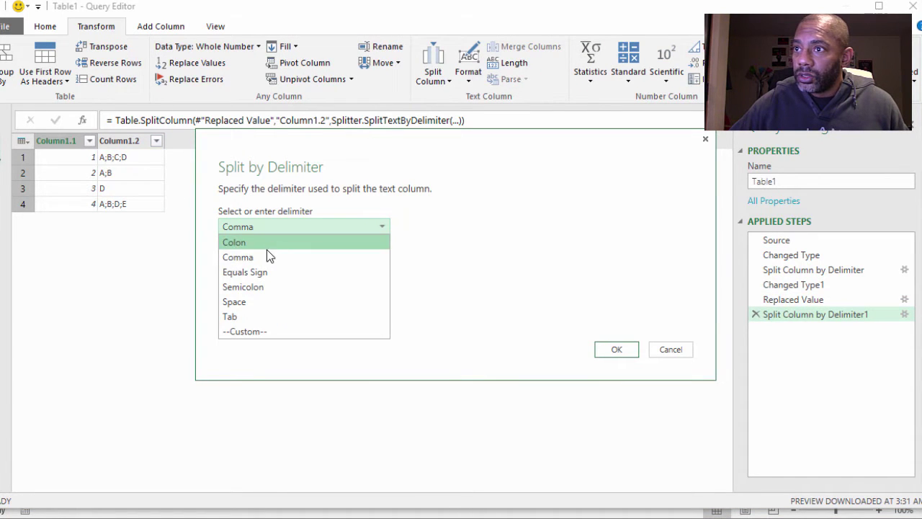
left_click(255, 288)
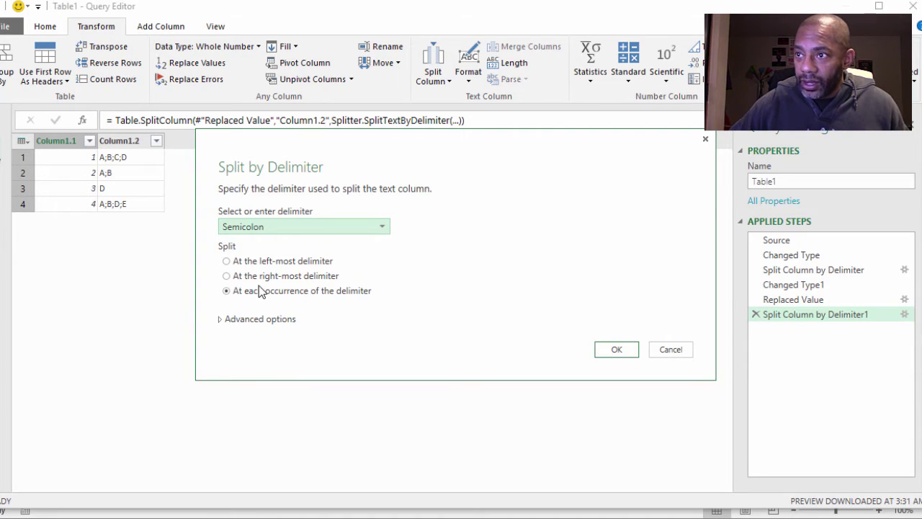
left_click(627, 349)
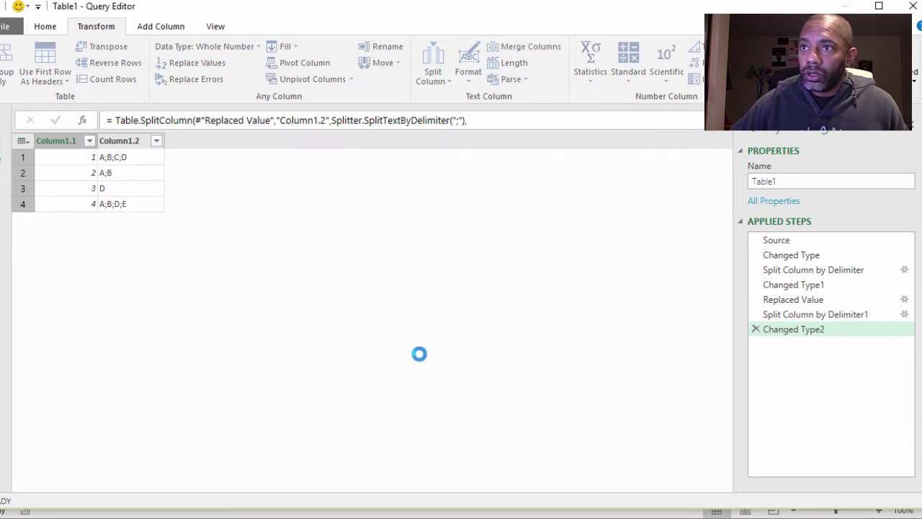
Unpivot Column1.2.1–Column1.2.4 into Attribute and Value rows.
left_click(134, 147)
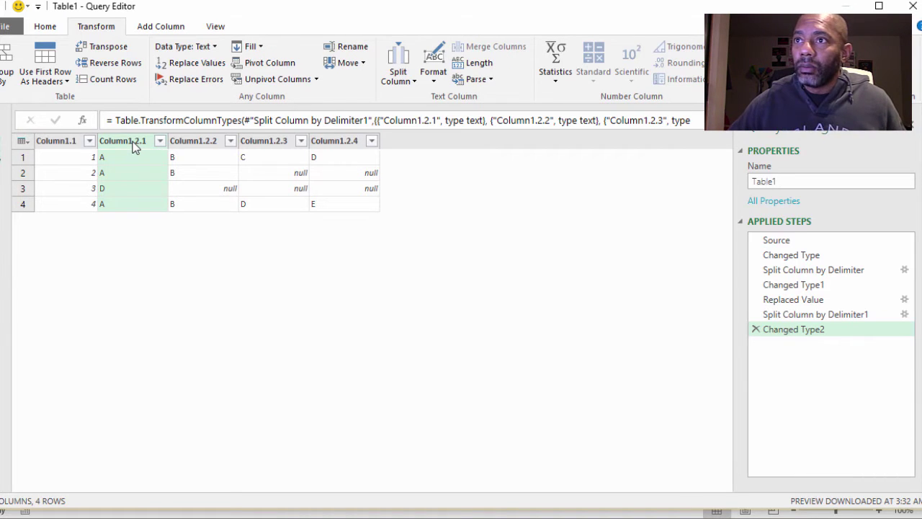
left_click(198, 144, "ctrl")
left_click(267, 144, "ctrl")
left_click(334, 142, "ctrl")
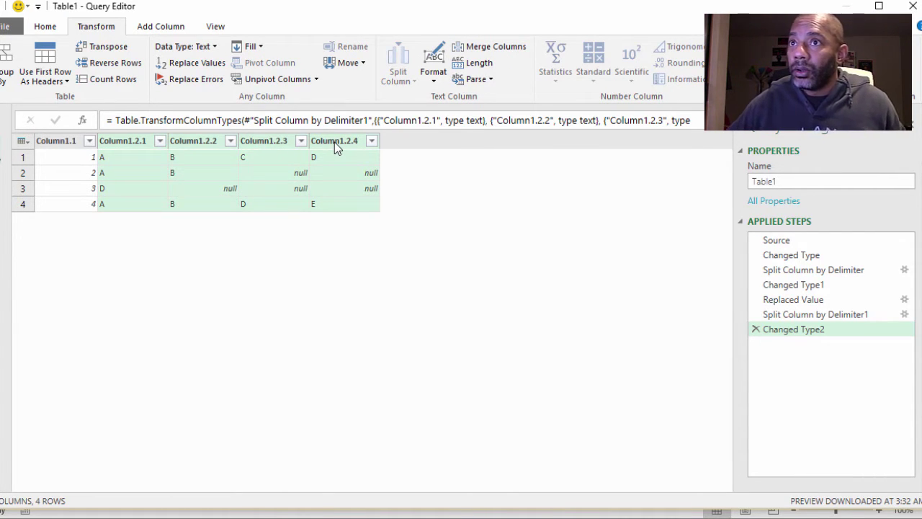
left_click(278, 82)
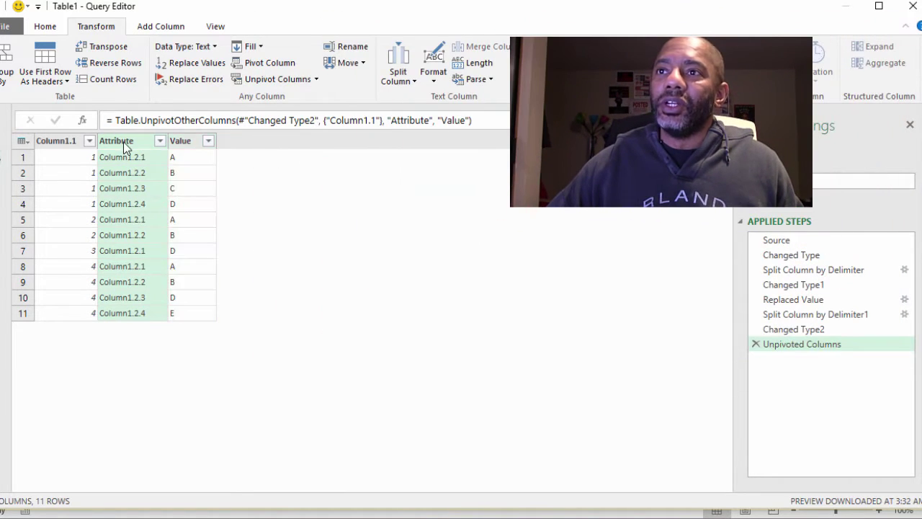
Remove the Attribute column and Close & Load the query result into Excel as Table1_2.
right_click(124, 147)
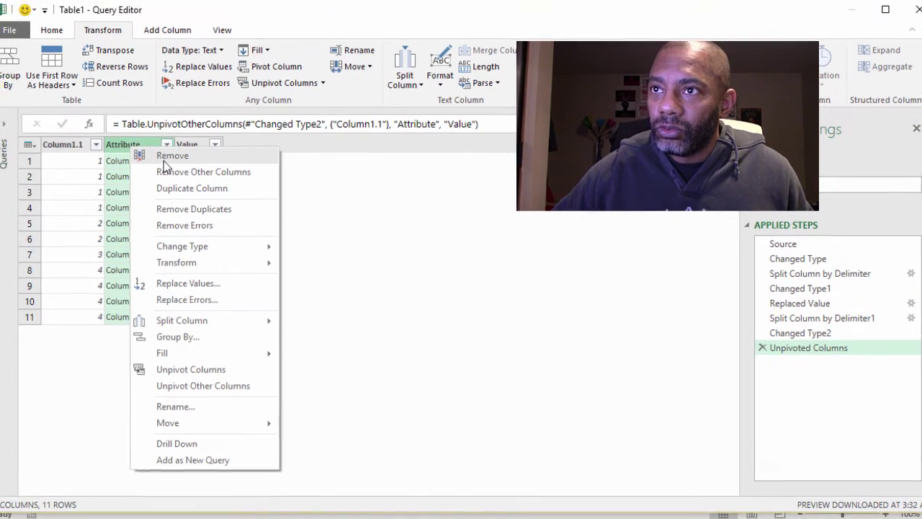
left_click(163, 156)
left_click(113, 238)
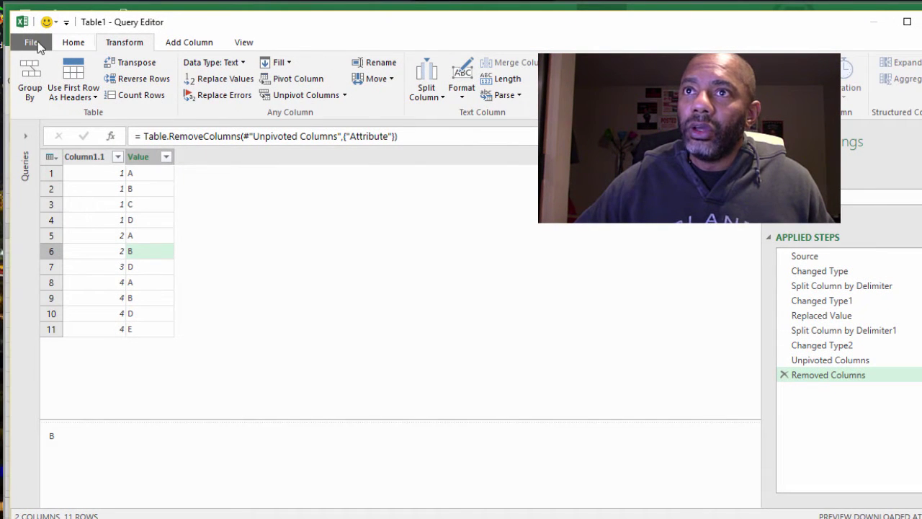
left_click(31, 43)
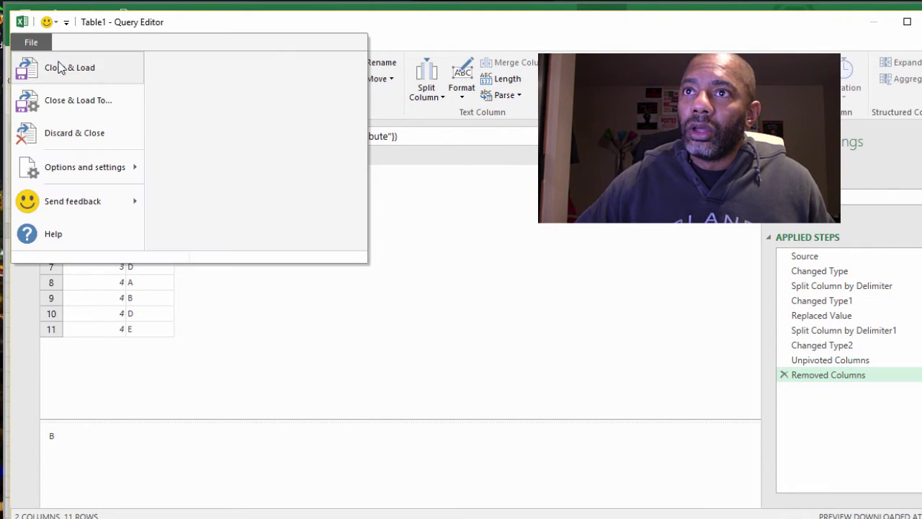
left_click(61, 66)
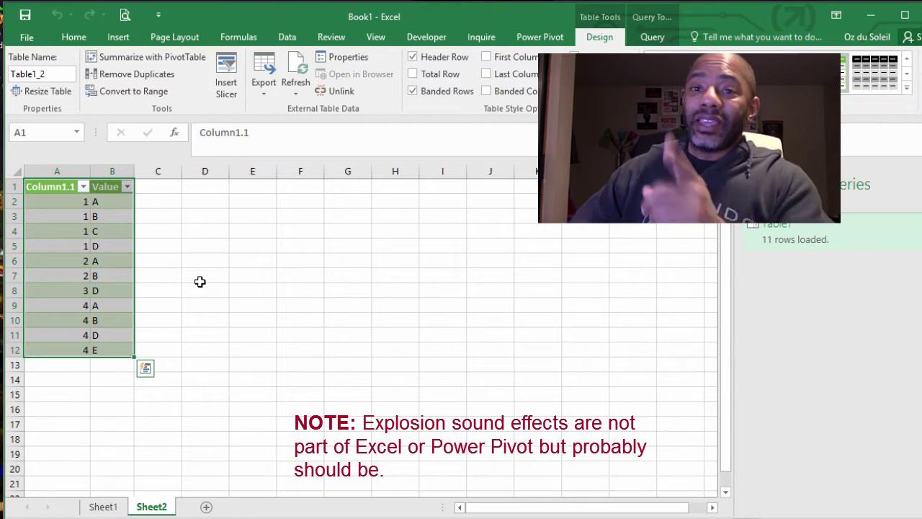
Select the Column1.1 IDs A2:A12 and bring up the full Format Cells settings.
left_click(47, 191)
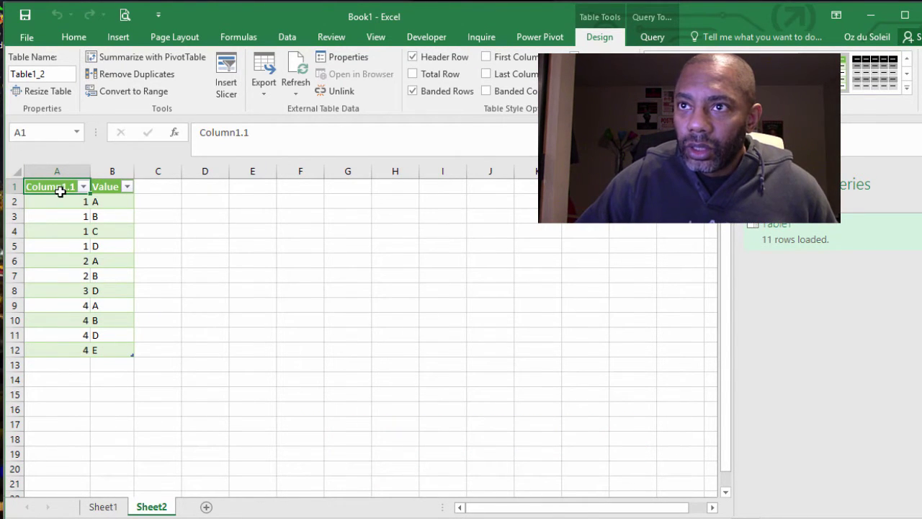
left_click_drag(62, 202, 76, 351)
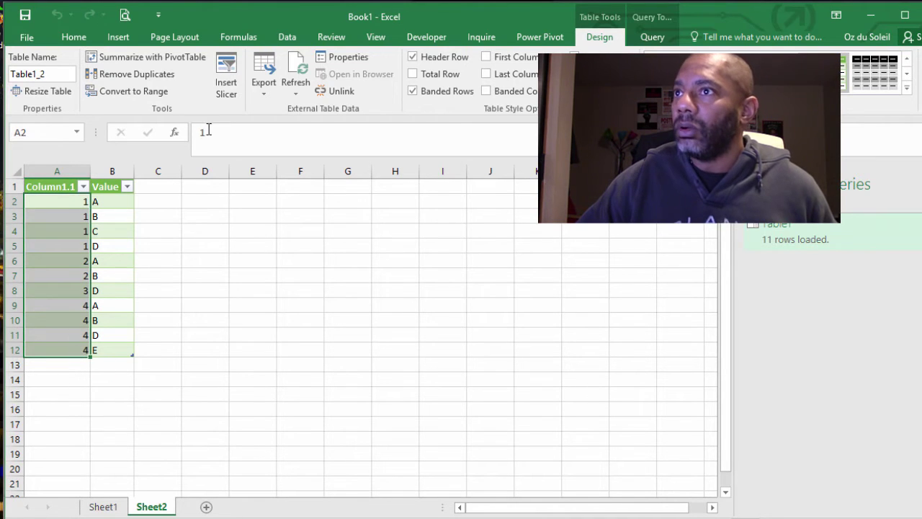
left_click(73, 37)
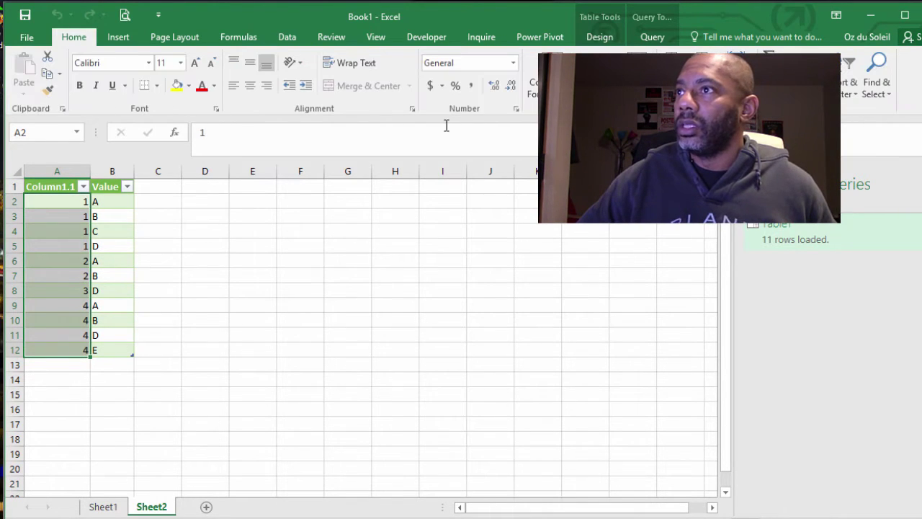
left_click(512, 63)
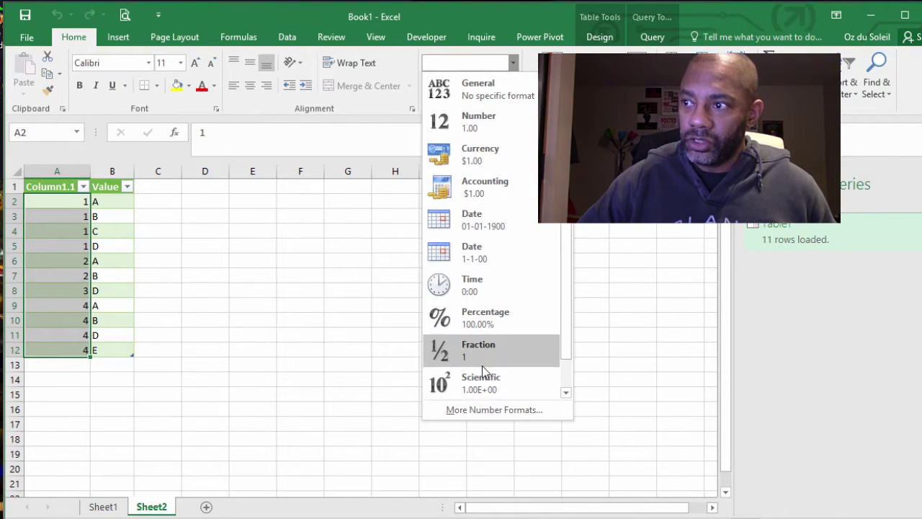
left_click(477, 415)
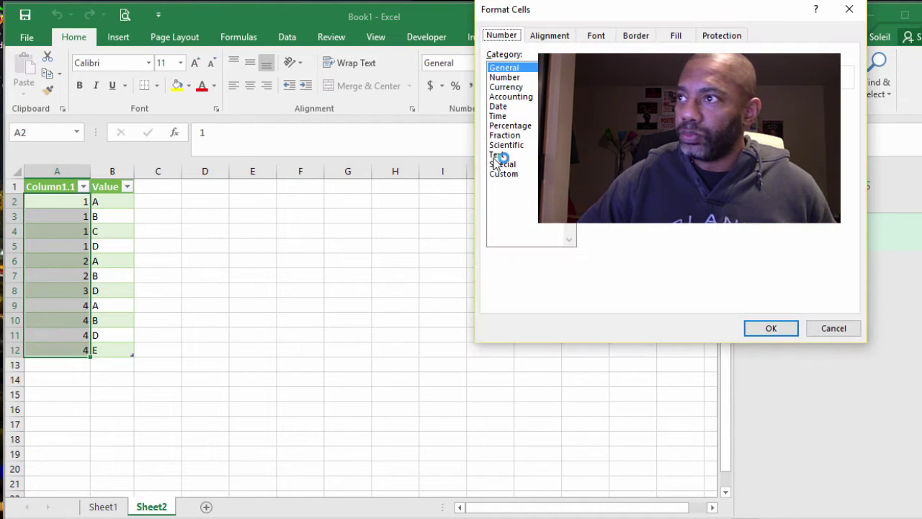
left_click_drag(608, 11, 337, 59)
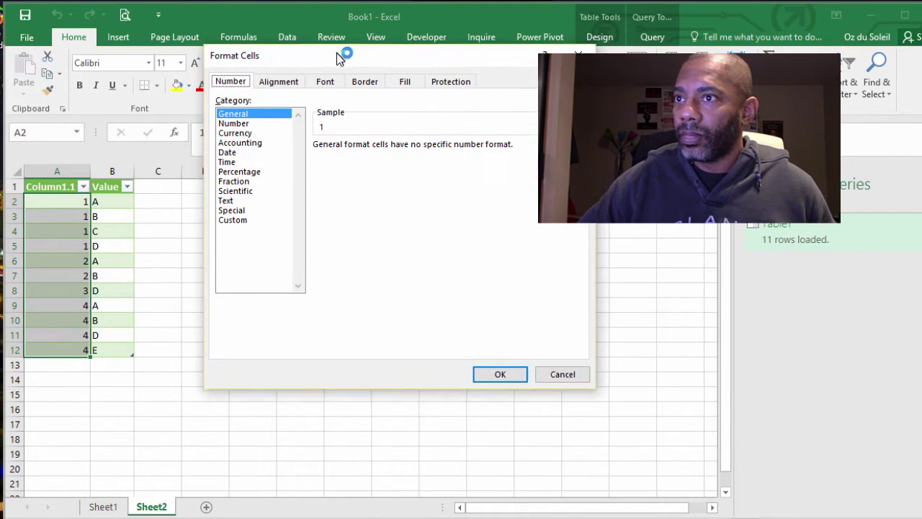
Apply the custom number format 0000 so the IDs read 0001–0004.
left_click(232, 222)
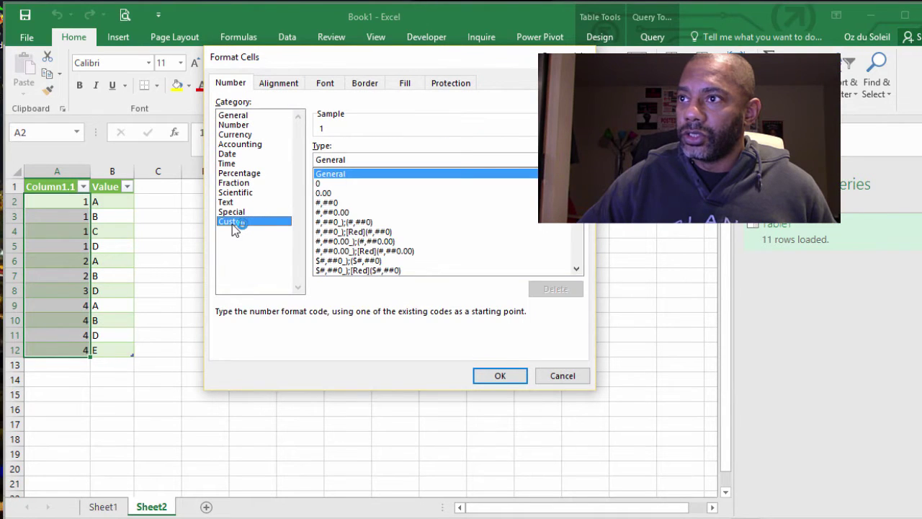
double_click(355, 162)
type("0000")
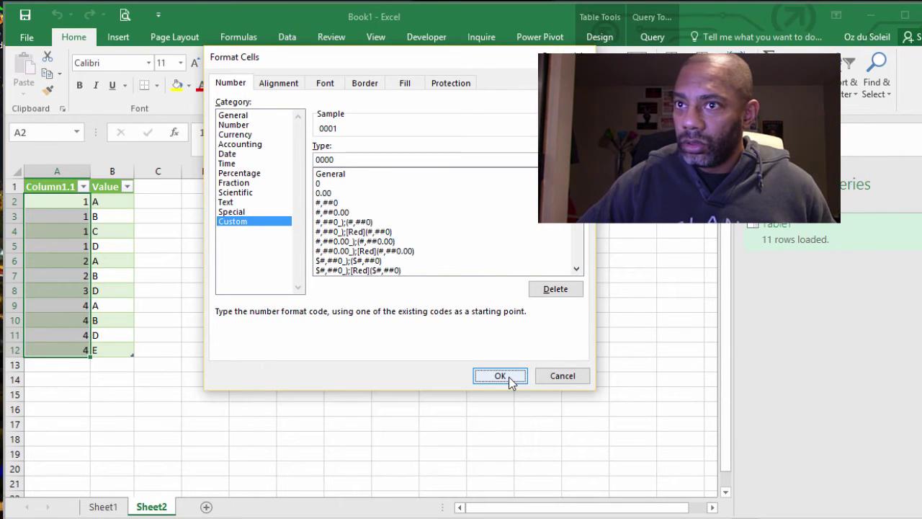
left_click(500, 376)
left_click(68, 276)
left_click(111, 252)
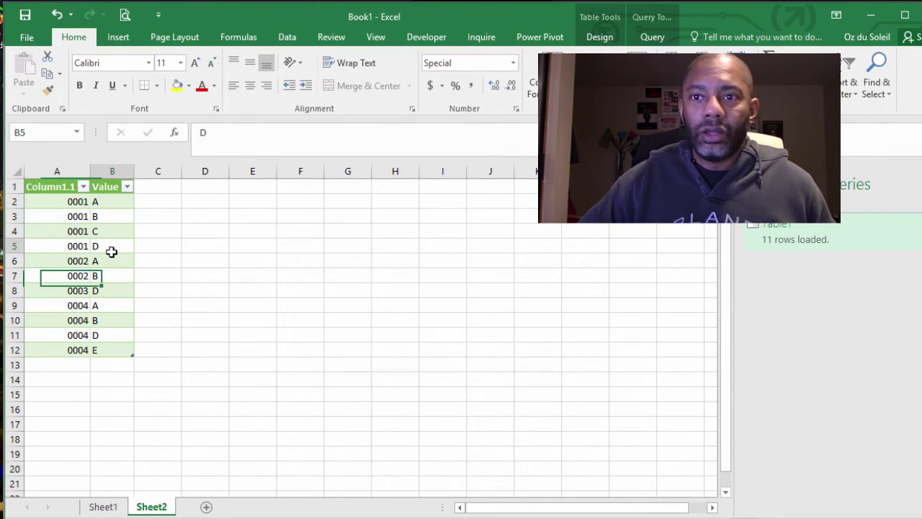
On Sheet1, widen column A to fit the packed entries.
left_click(114, 509)
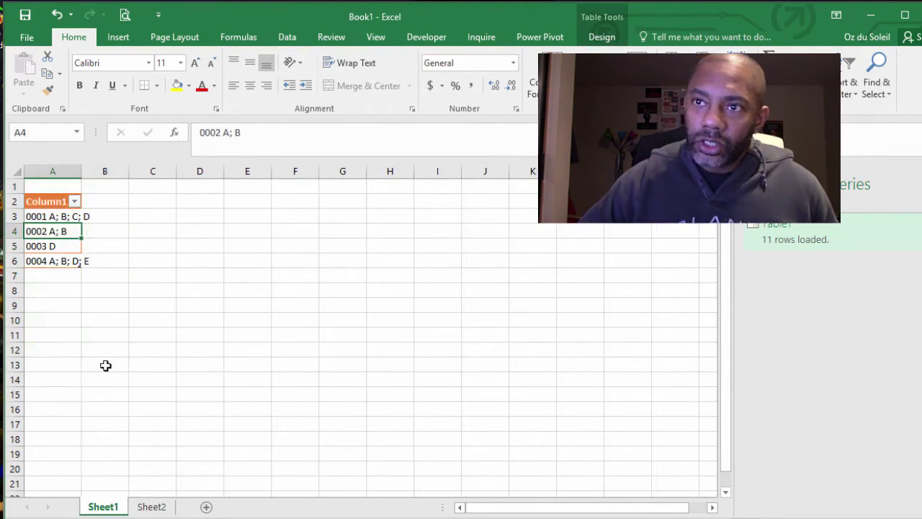
left_click(69, 281)
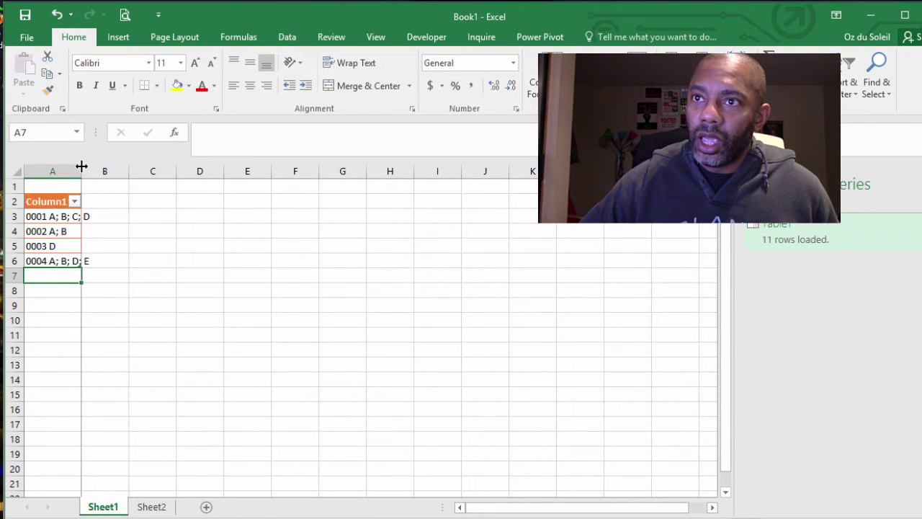
left_click_drag(81, 170, 120, 173)
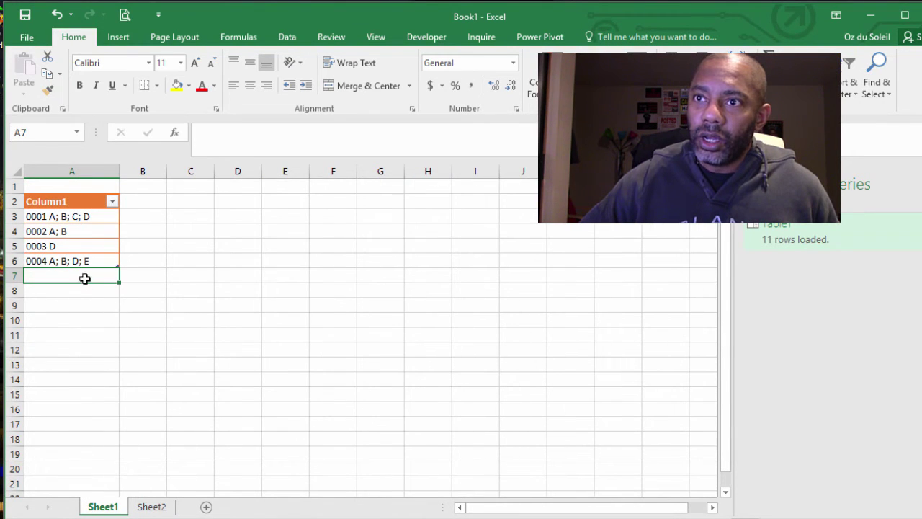
left_click(230, 330)
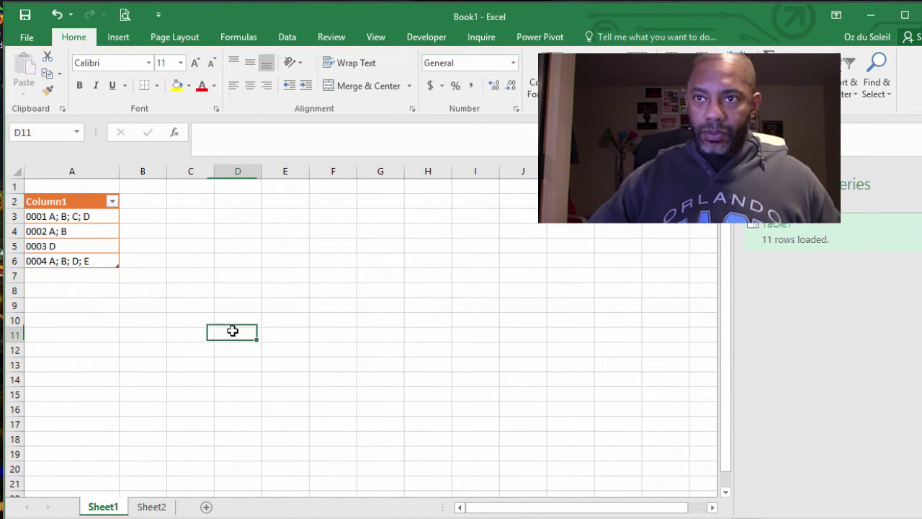
Enter four new packed rows in A7:A10, from '00005 A; E; F' to '0008 C; G'.
left_click(116, 276)
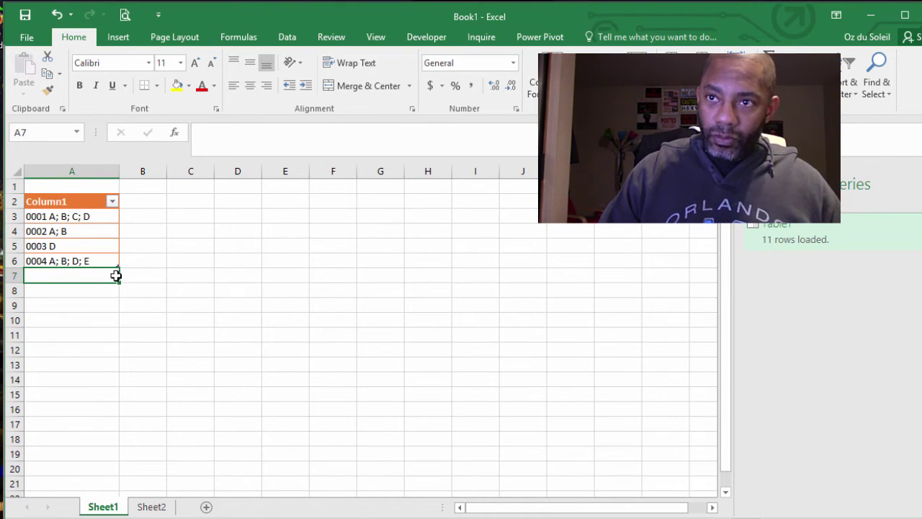
type("0000")
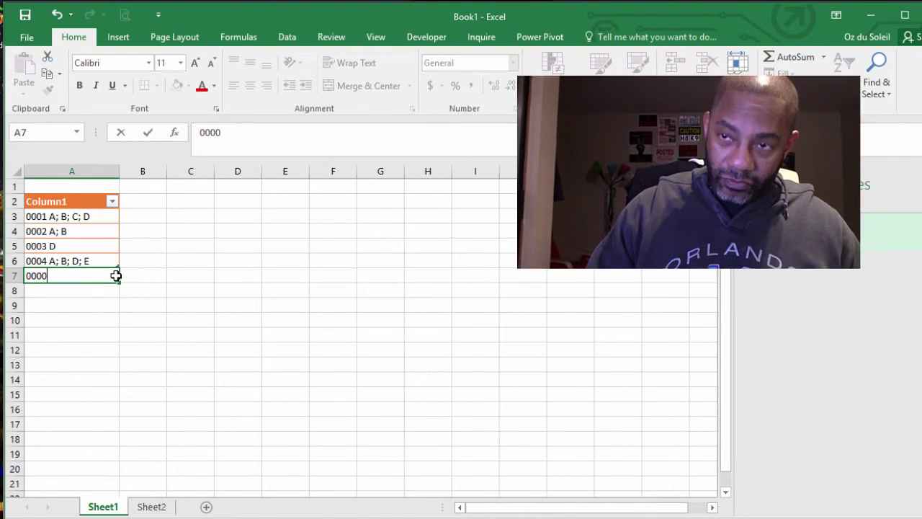
type("5")
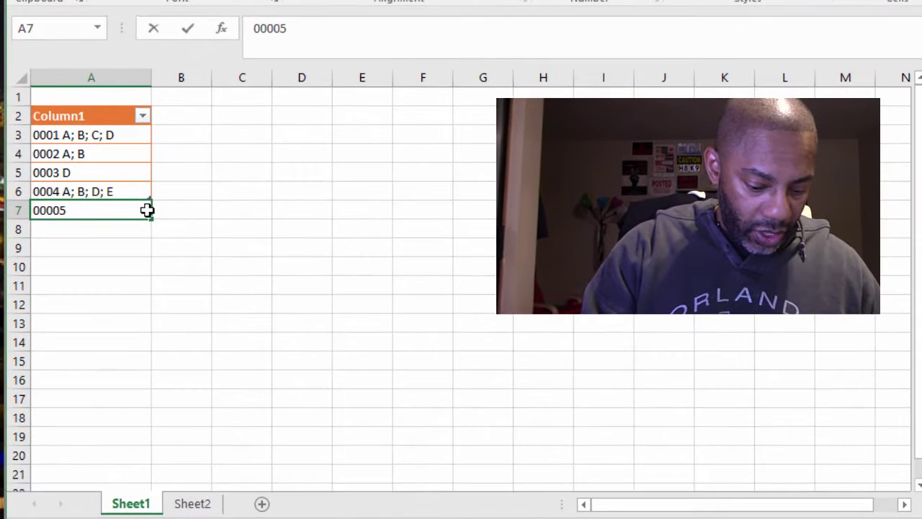
type(" A")
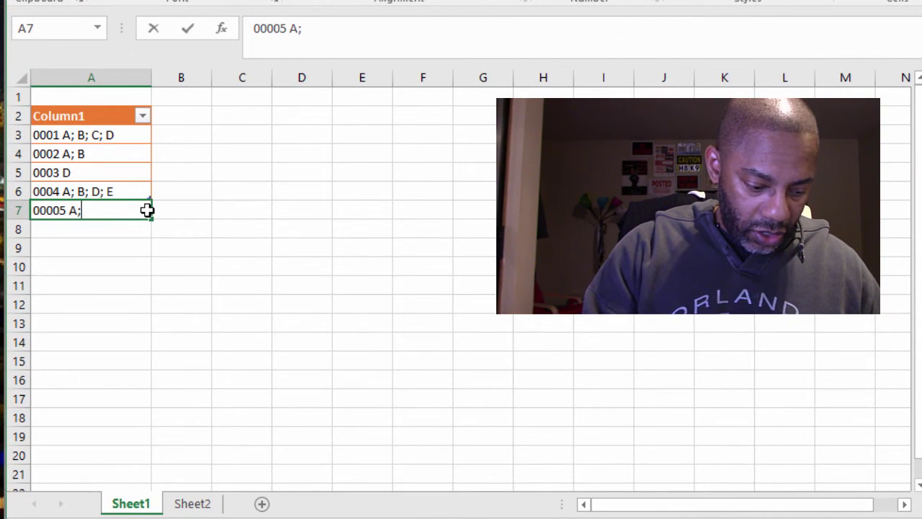
type("; E; F")
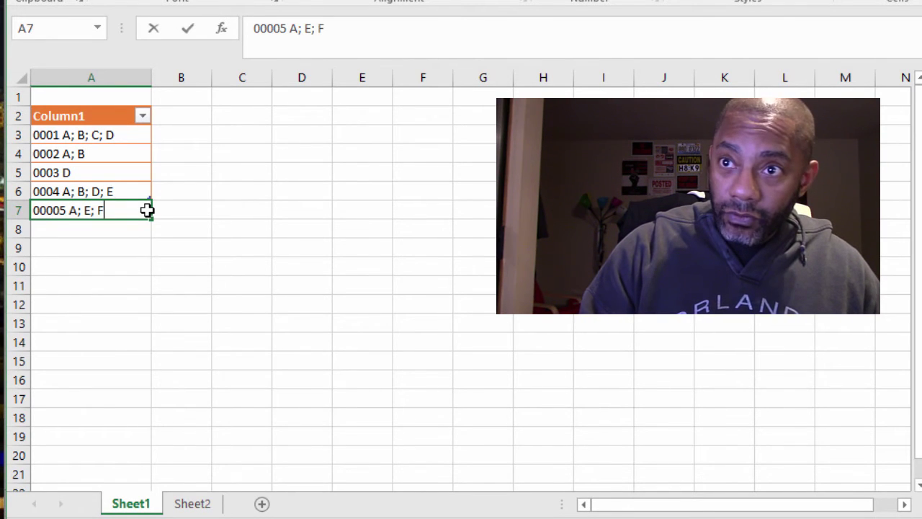
key("Return")
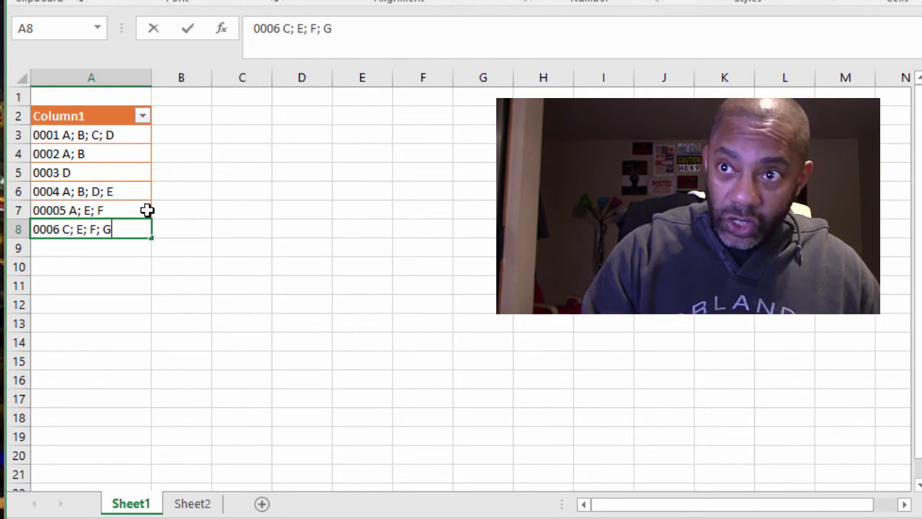
key("Return")
type("0007 A; D ; E; M")
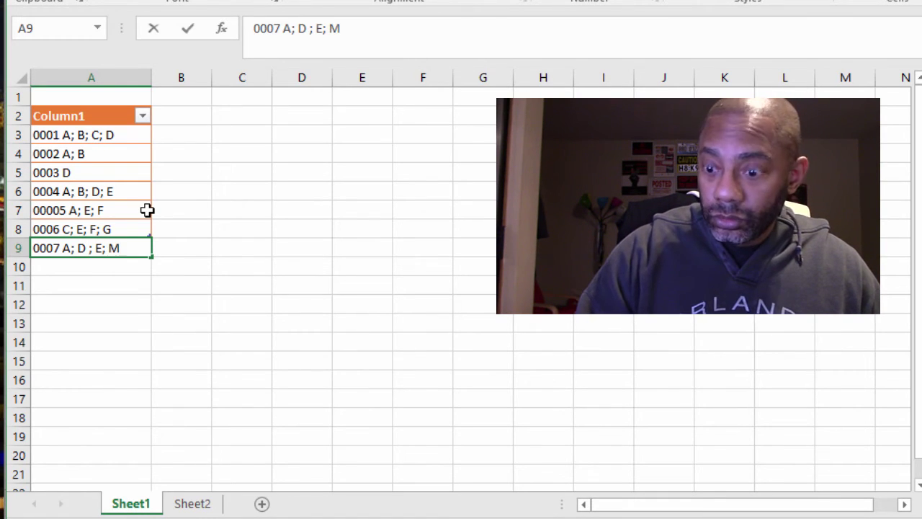
key("Return")
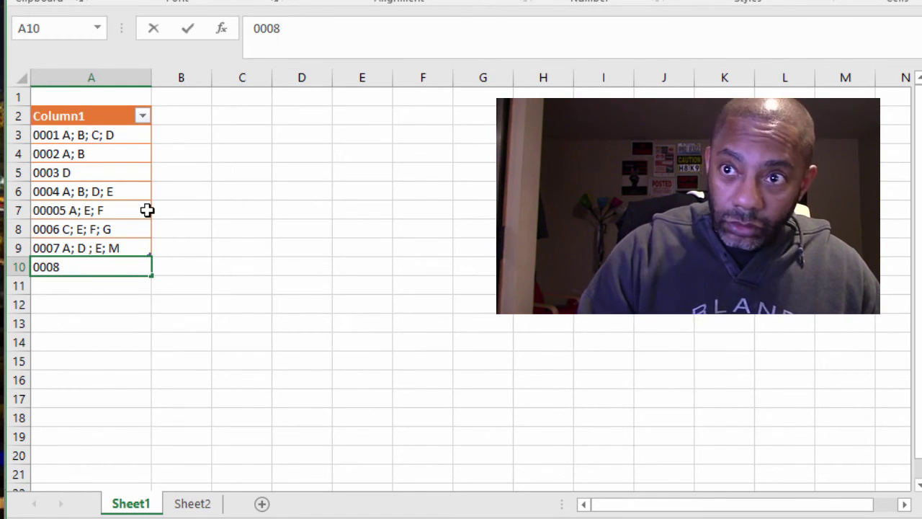
type("0008 C;")
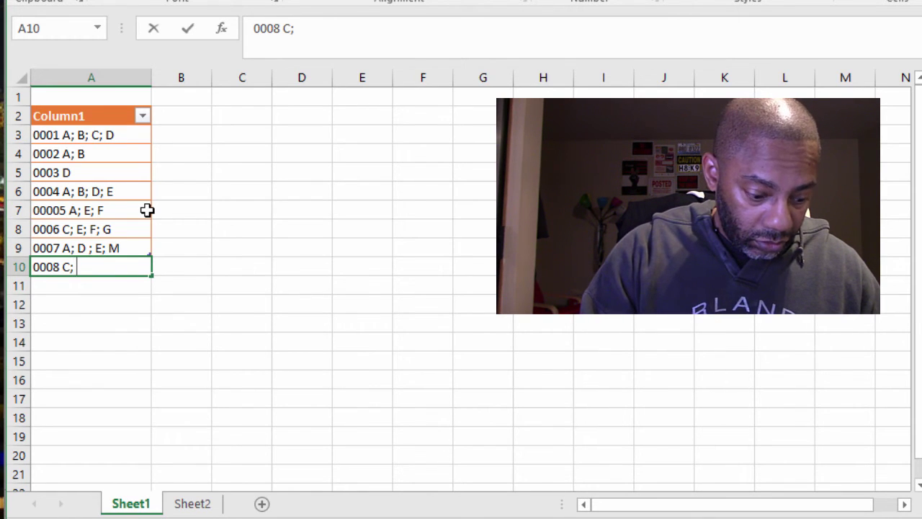
type(" G")
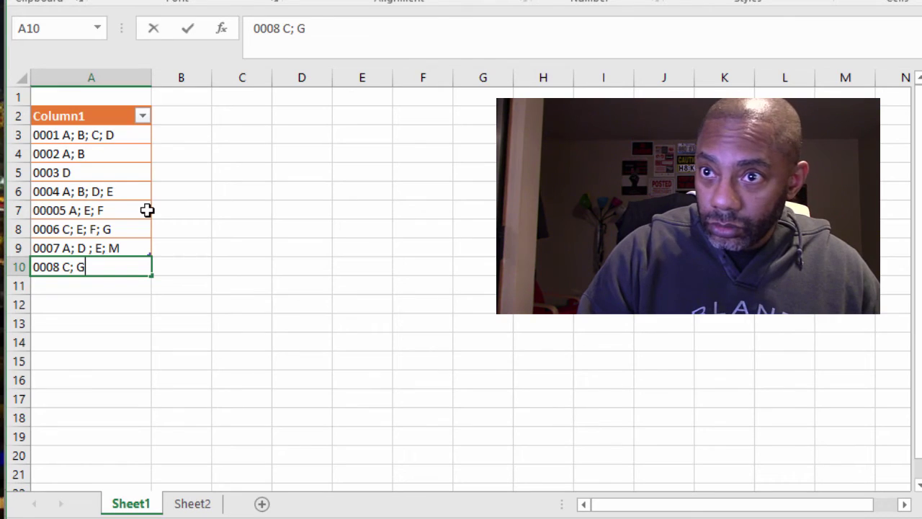
key("Return")
left_click(130, 209)
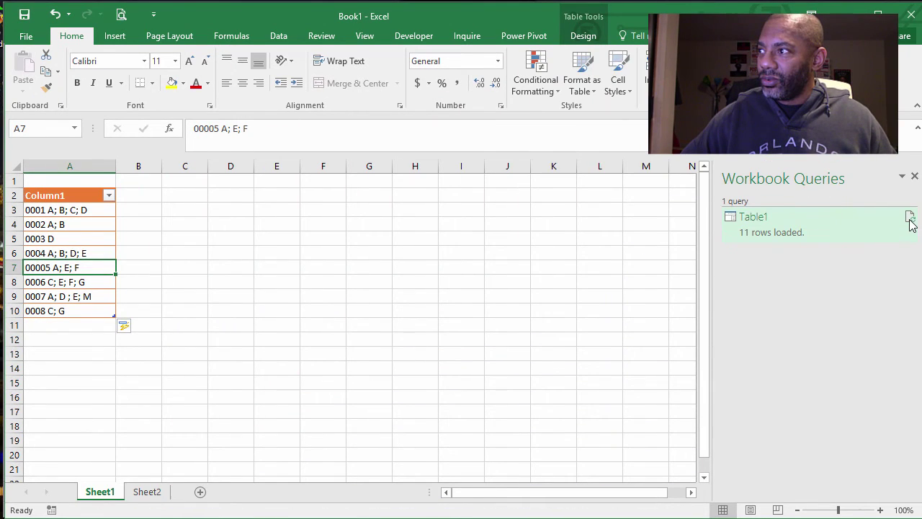
Refresh the Table1 query and review Sheet2's 24-row result covering IDs 0001–0008.
mouse_move(911, 225)
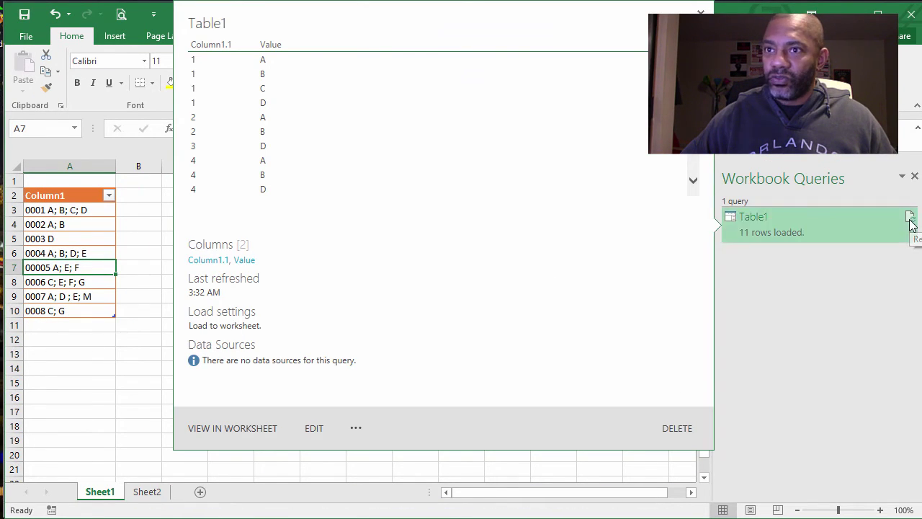
left_click(910, 218)
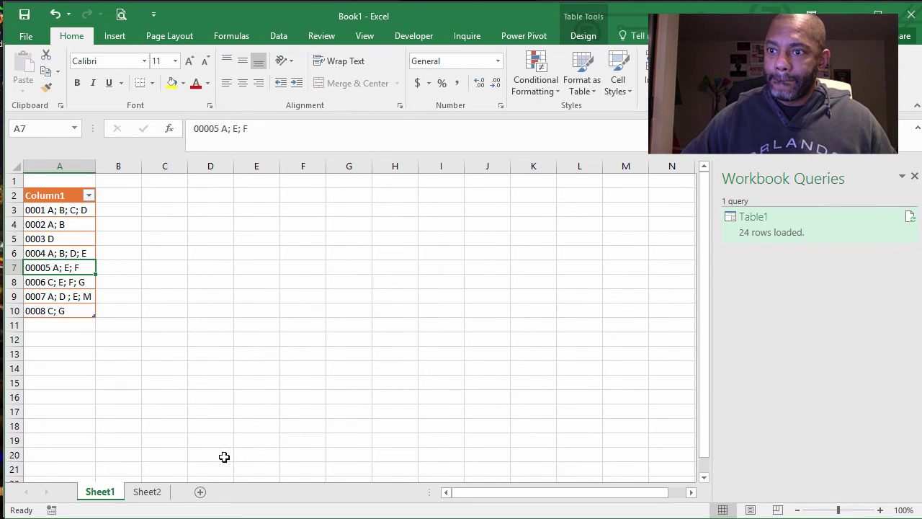
left_click(148, 493)
scroll(96, 369, "down", 5)
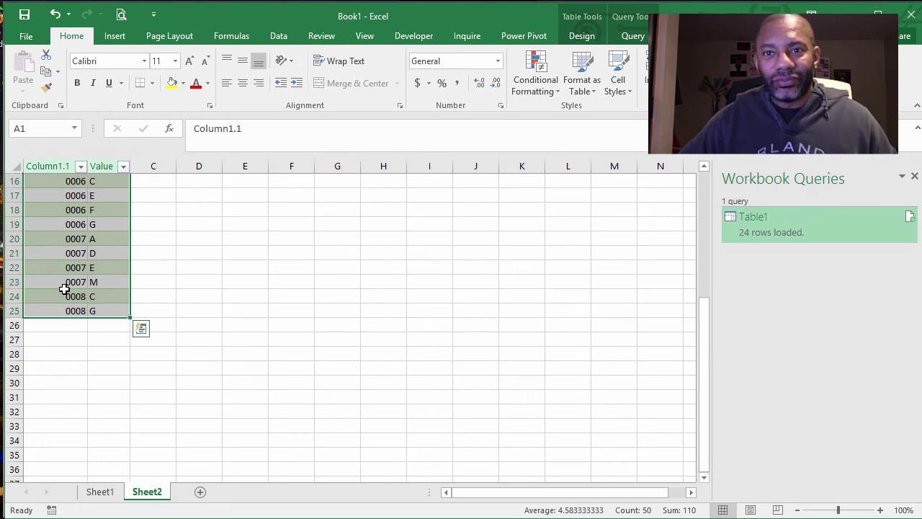
scroll(68, 294, "up", 5)
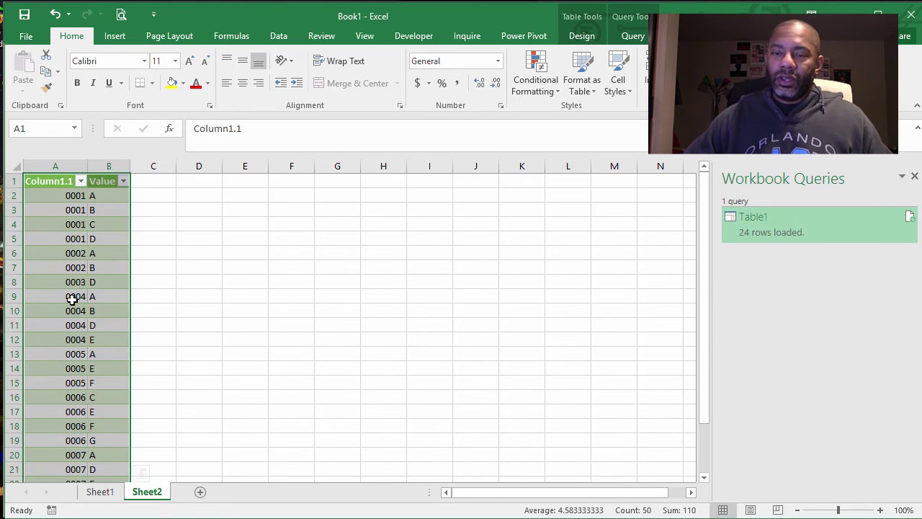